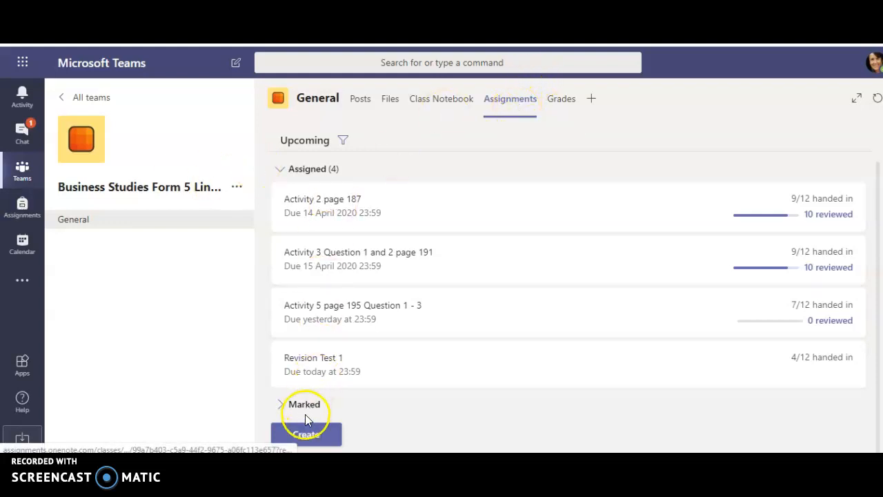
Start a quiz assignment for the class with a new form and create a blank quiz in Microsoft Forms
{"action": "left_click", "coordinate": [310, 437]}
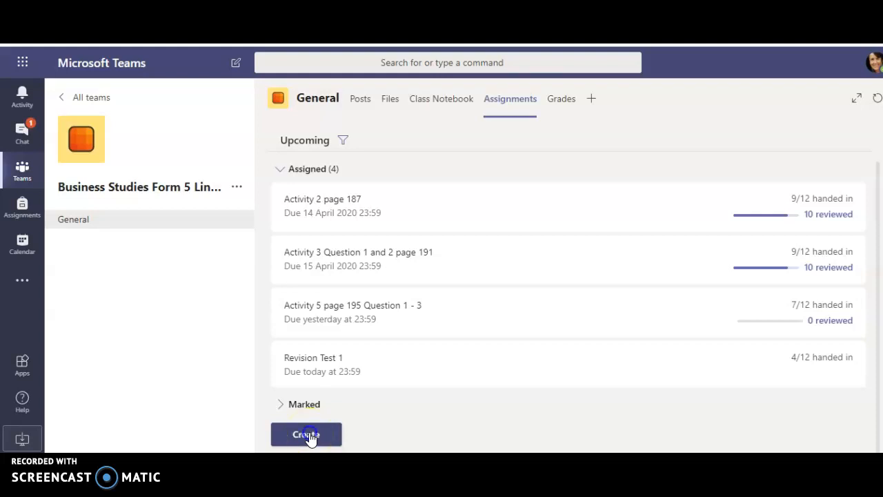
{"action": "left_click", "coordinate": [311, 438]}
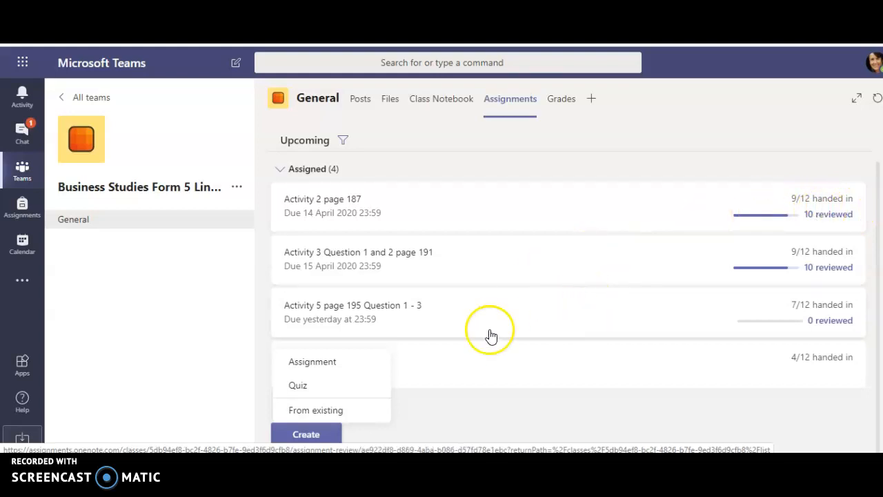
{"action": "left_click", "coordinate": [318, 388]}
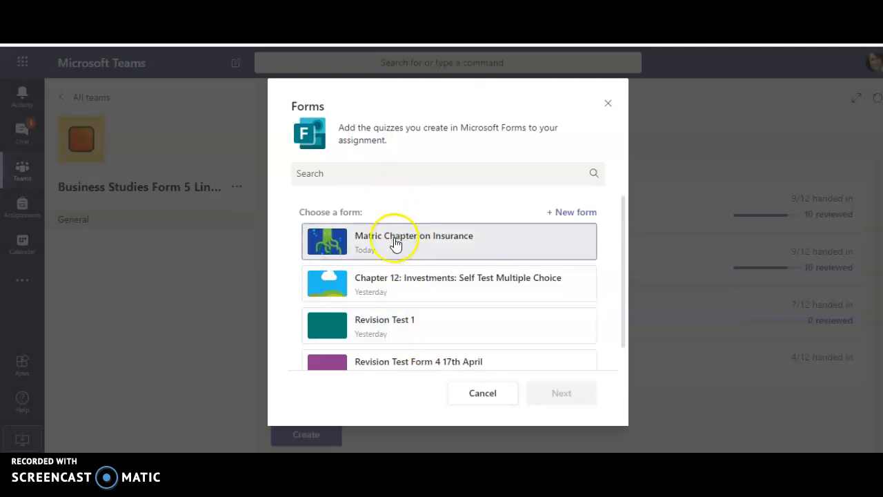
{"action": "left_click", "coordinate": [568, 214]}
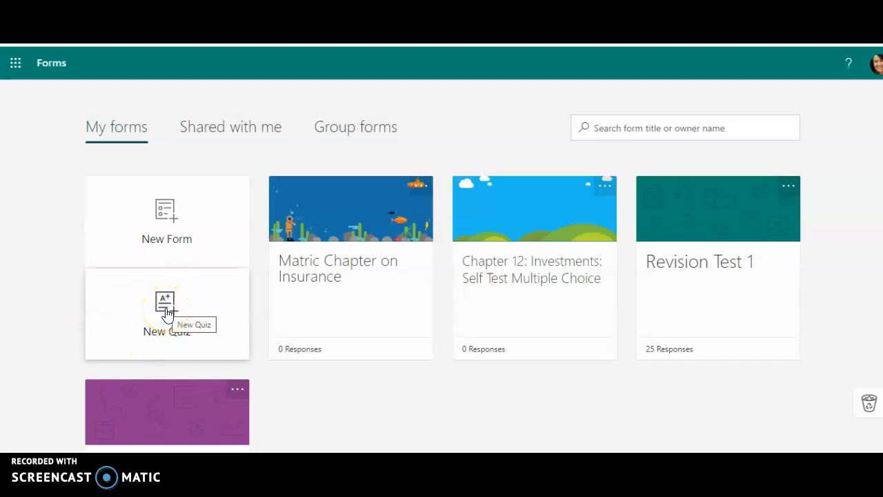
{"action": "left_click", "coordinate": [167, 312]}
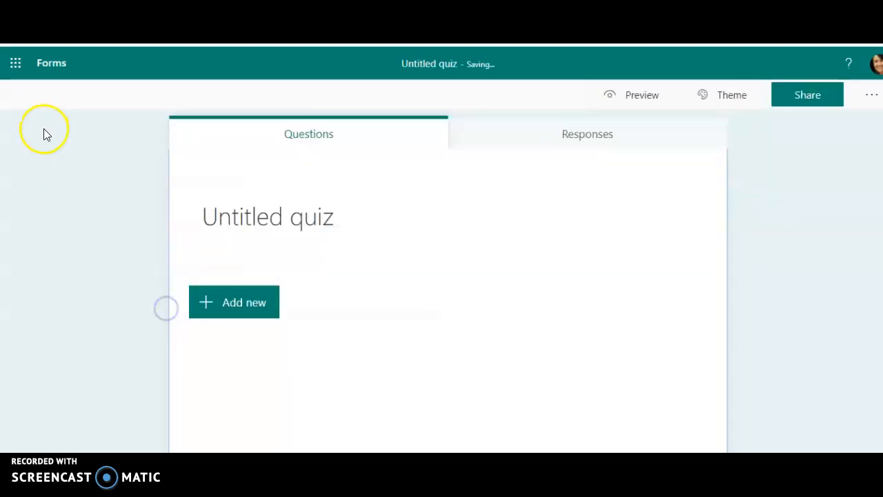
Title the quiz "See how sane I am" and give it the description "This is to see if lockdown is getting to me"
{"action": "left_click", "coordinate": [213, 218]}
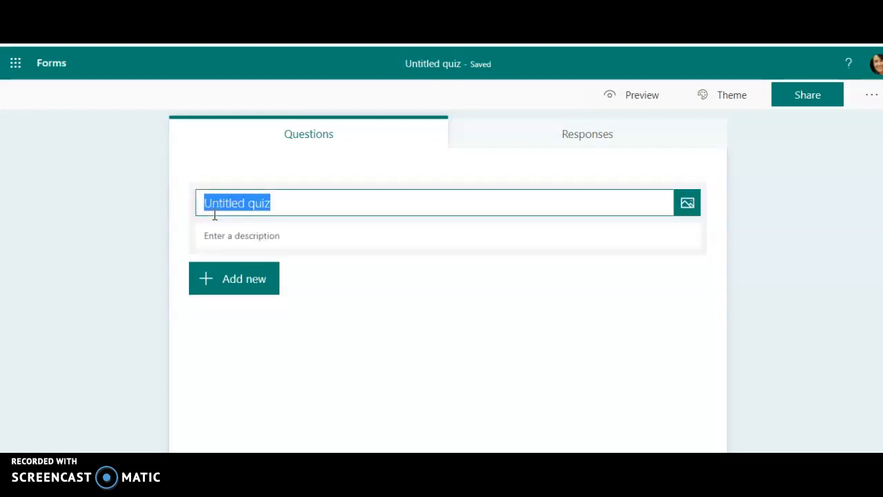
{"action": "type", "text": "See how sane I am"}
{"action": "left_click", "coordinate": [214, 235]}
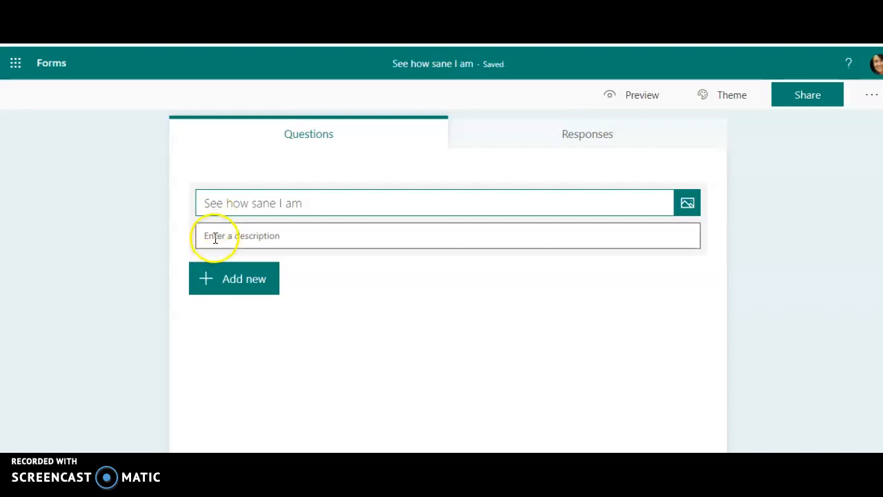
{"action": "type", "text": "This is to see if lo"}
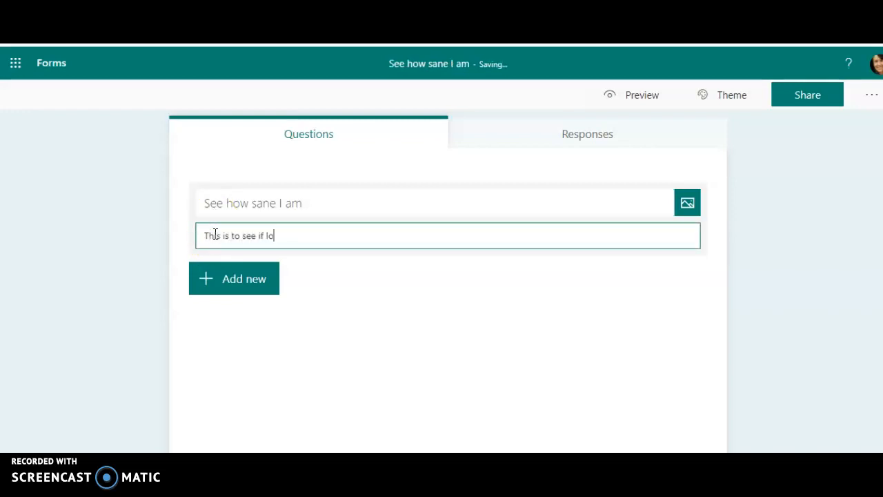
{"action": "type", "text": "ckdown is getting to me"}
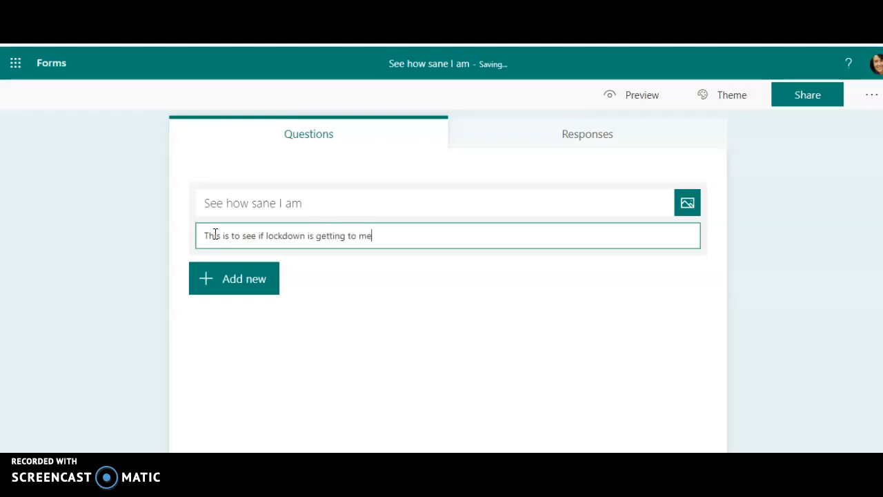
Add a Choice question to the quiz with the text "How long is lockdown"
{"action": "left_click", "coordinate": [212, 280]}
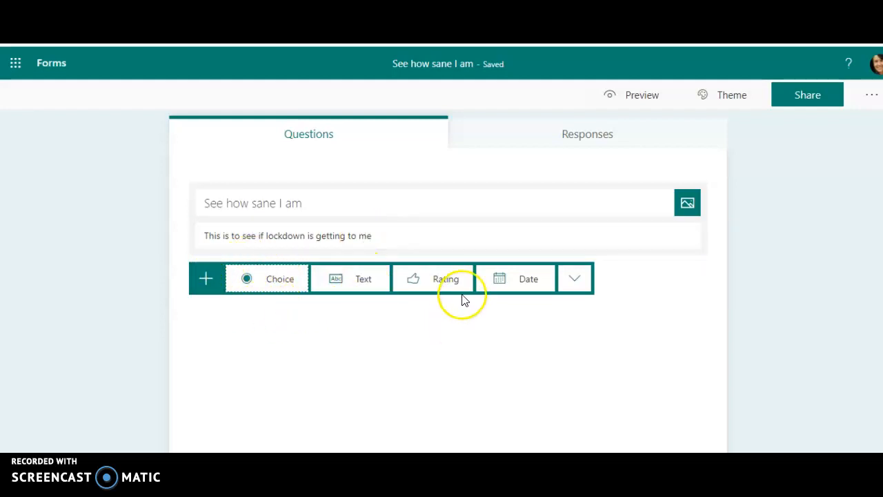
{"action": "left_click", "coordinate": [583, 278]}
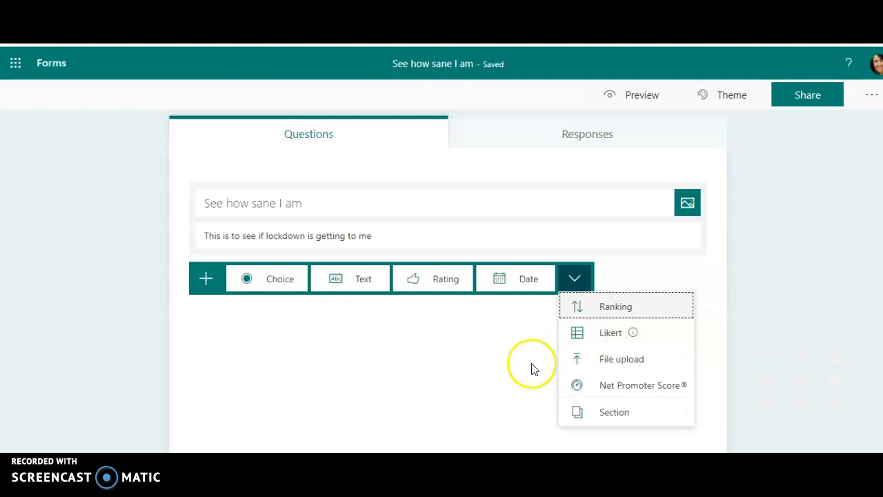
{"action": "left_click", "coordinate": [276, 281]}
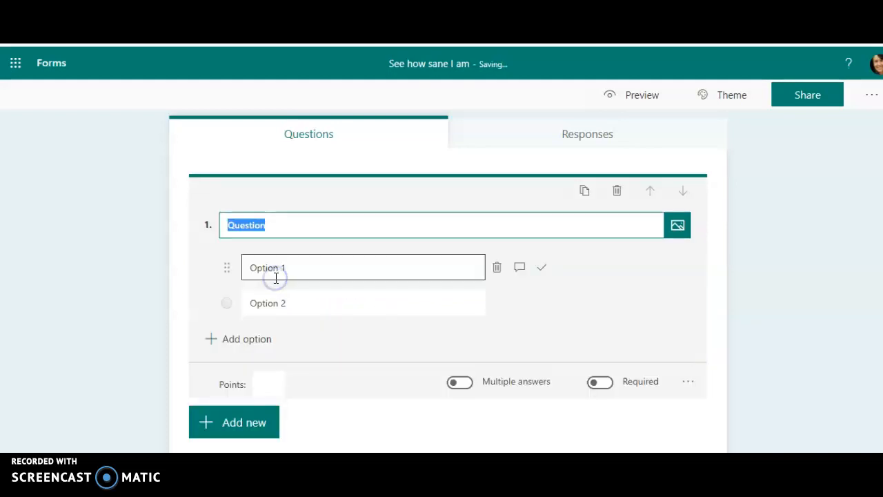
{"action": "type", "text": "H"}
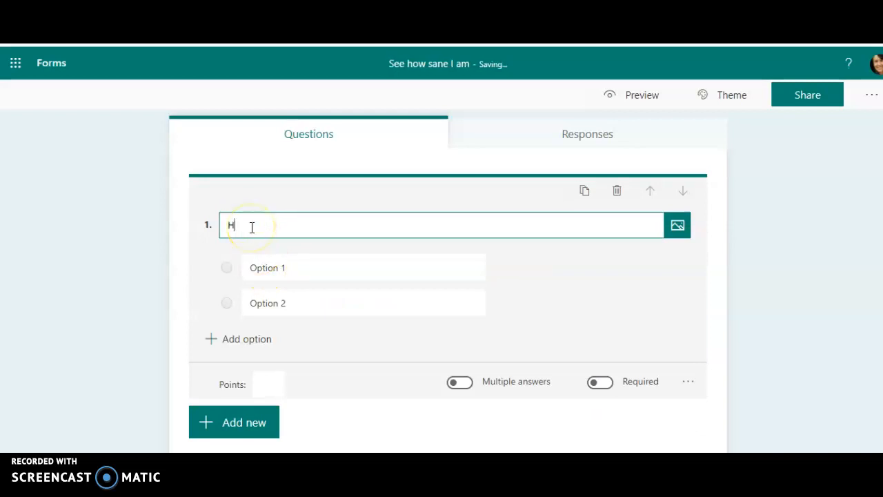
{"action": "type", "text": "ow Iong is lockdown"}
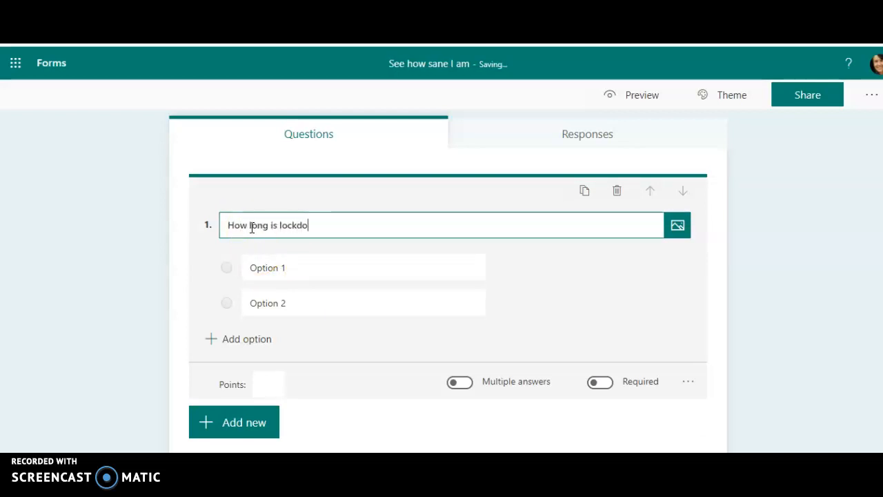
Fill in the lockdown question's first two answer options as "21 days" and "35 days"
{"action": "left_click", "coordinate": [255, 262]}
{"action": "type", "text": "21 days"}
{"action": "left_click", "coordinate": [258, 301]}
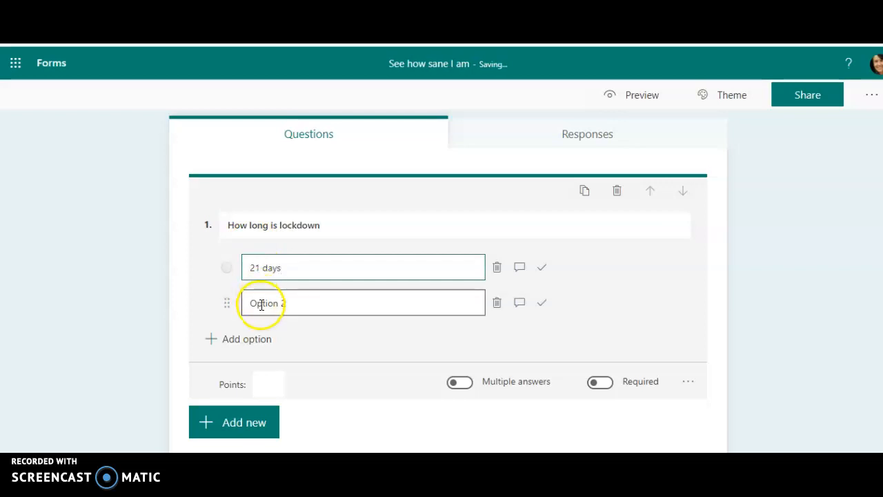
{"action": "type", "text": "35 days"}
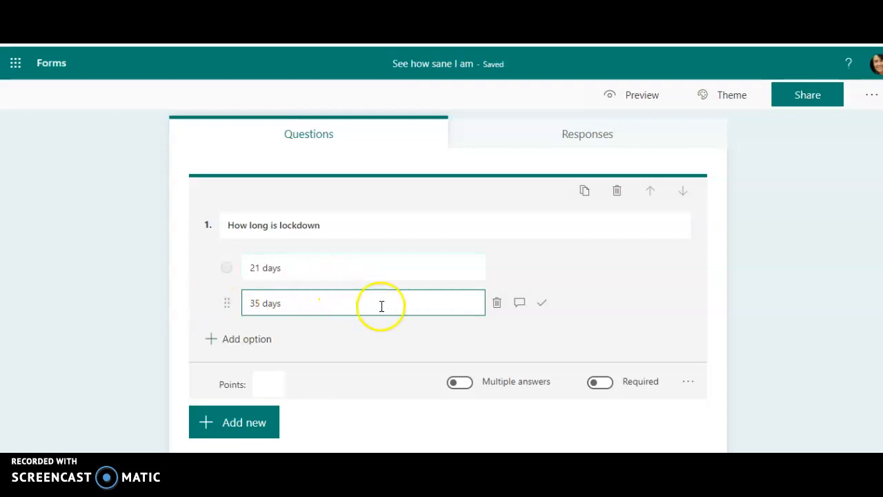
Give the "35 days" option the respondent message "Are you mad, it will be extended again." and mark "21 days" as the correct answer
{"action": "left_click", "coordinate": [520, 304]}
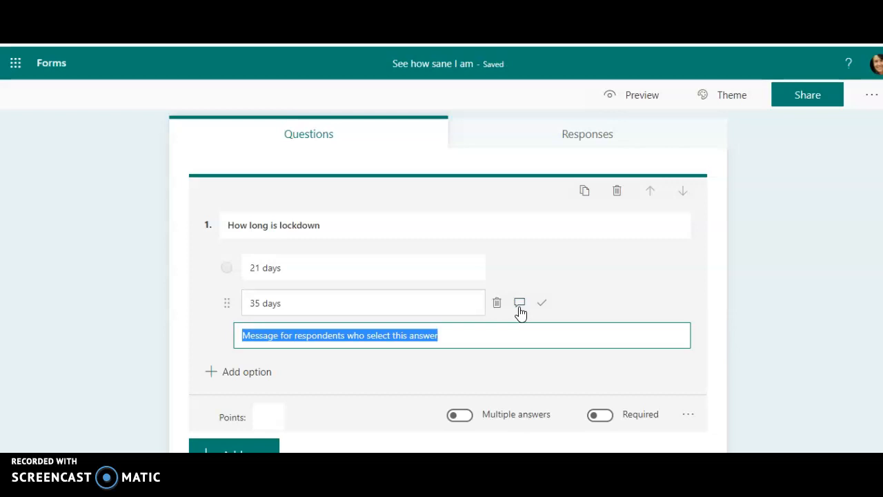
{"action": "type", "text": "Ar"}
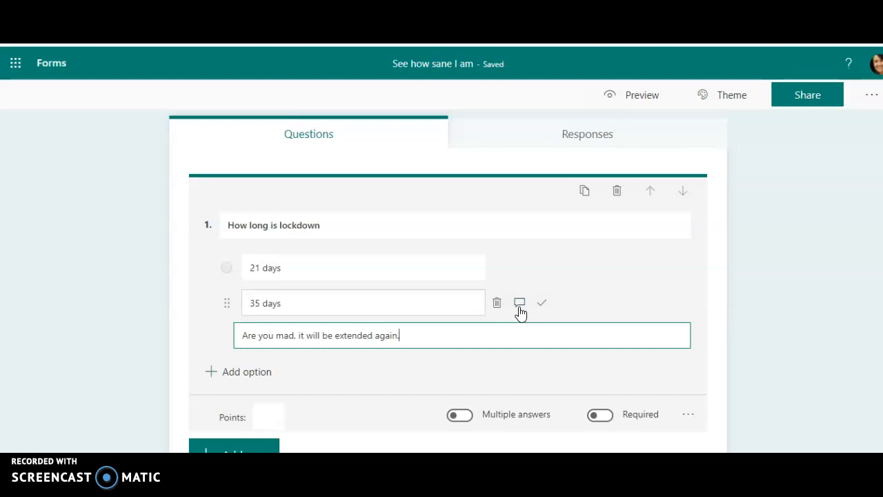
{"action": "left_click", "coordinate": [542, 269]}
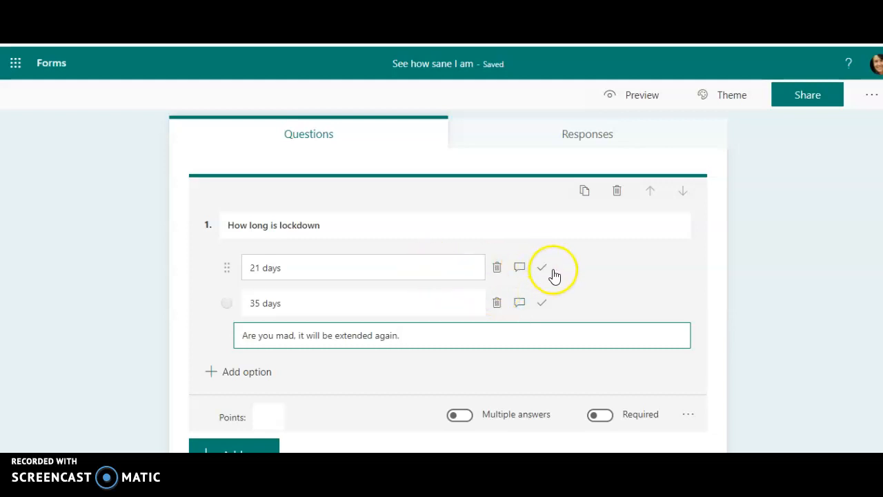
{"action": "left_click", "coordinate": [542, 268]}
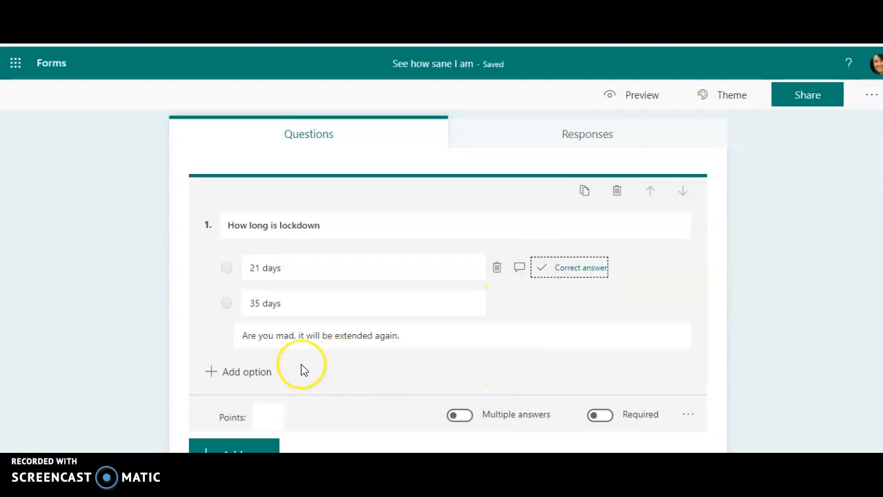
Add two more answer options, "2" and "100", to the lockdown question and finish editing it
{"action": "left_click", "coordinate": [252, 376]}
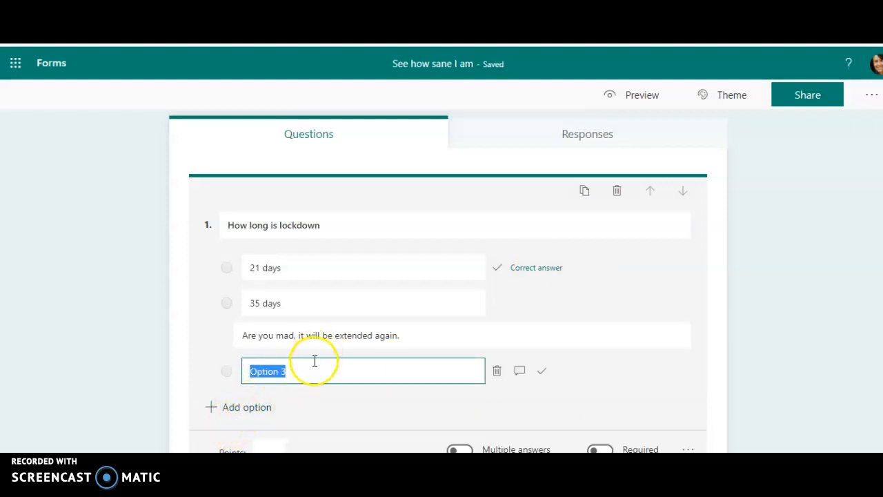
{"action": "type", "text": "2"}
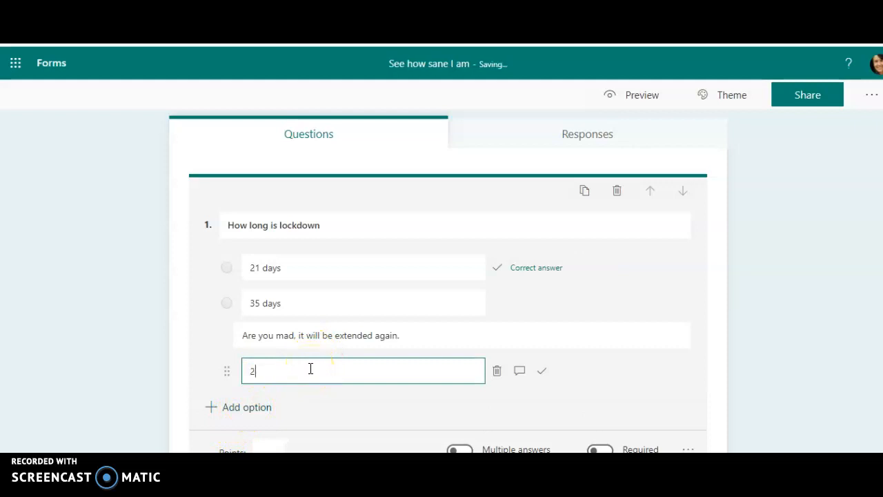
{"action": "left_click", "coordinate": [240, 410]}
{"action": "type", "text": "100"}
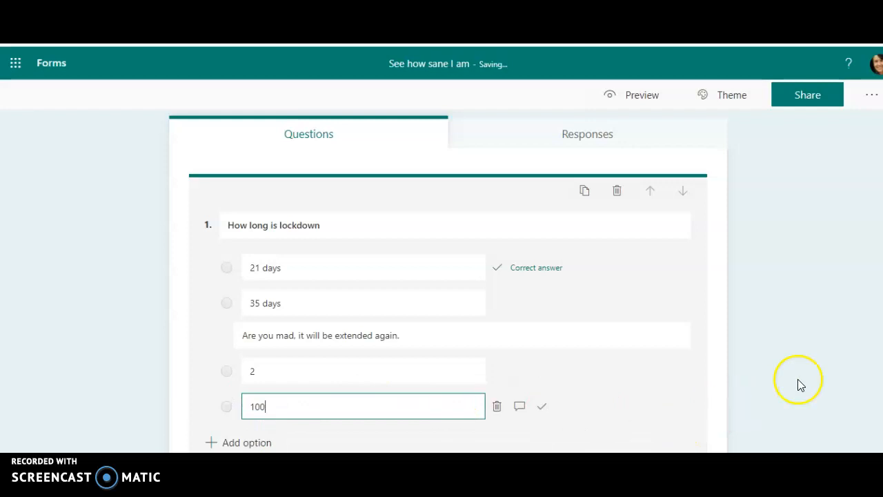
{"action": "key", "text": "Escape"}
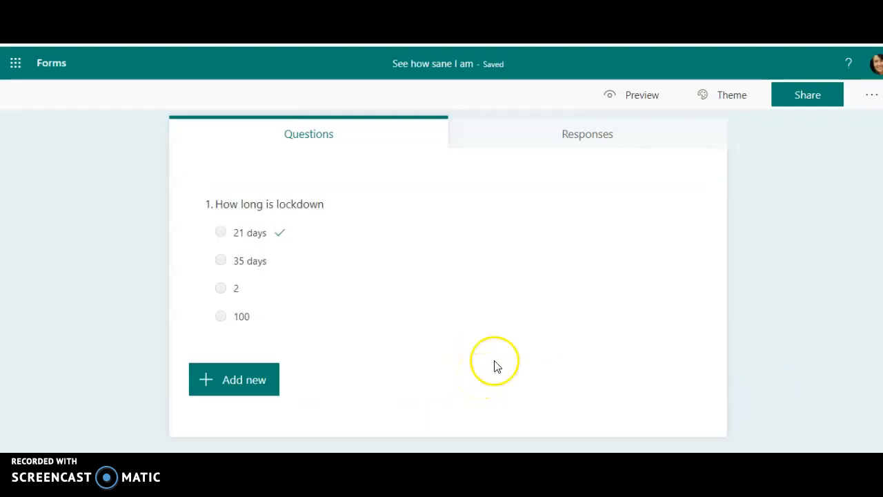
{"action": "left_click", "coordinate": [455, 274]}
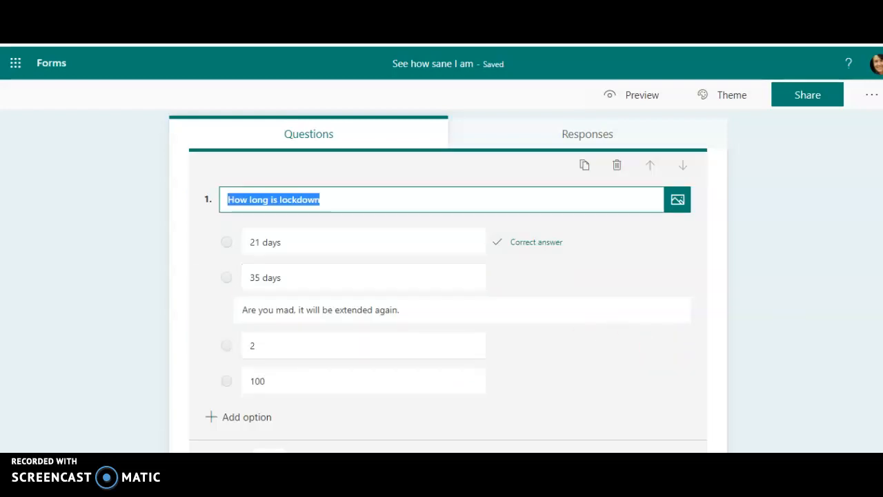
{"action": "key", "text": "Escape"}
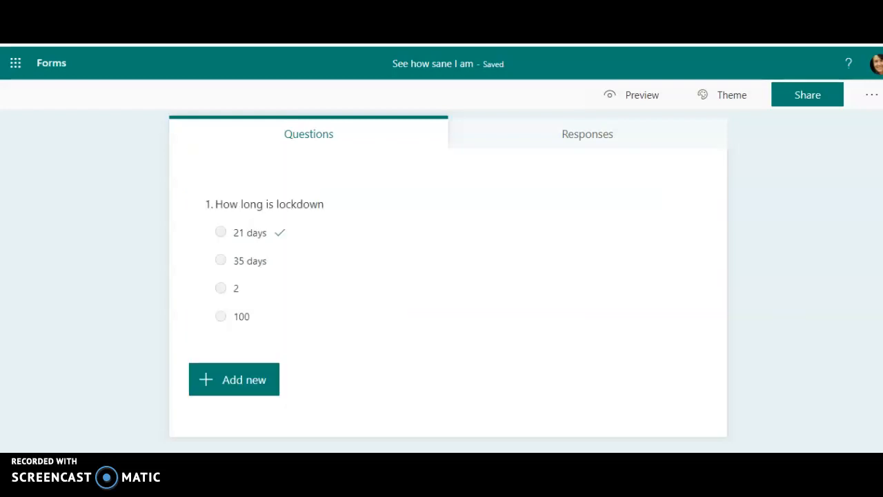
Add a Text question as question 2 reading "What is the name of our school"
{"action": "left_click", "coordinate": [251, 384]}
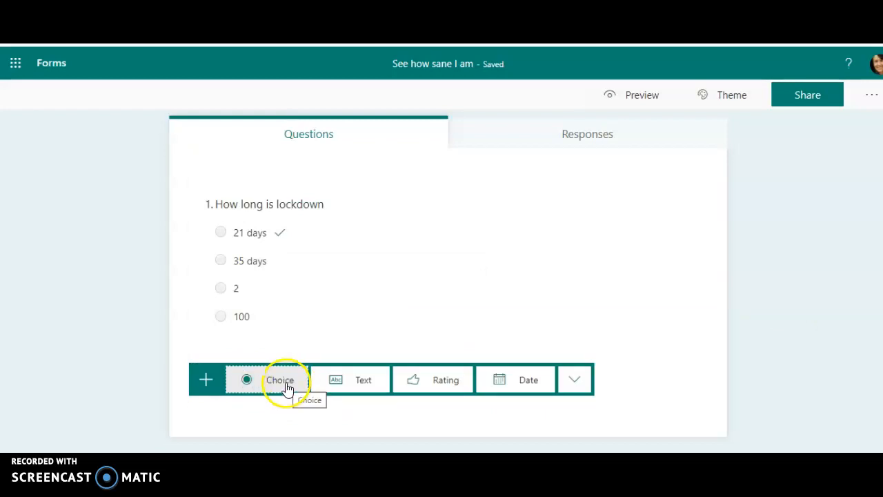
{"action": "left_click", "coordinate": [345, 381]}
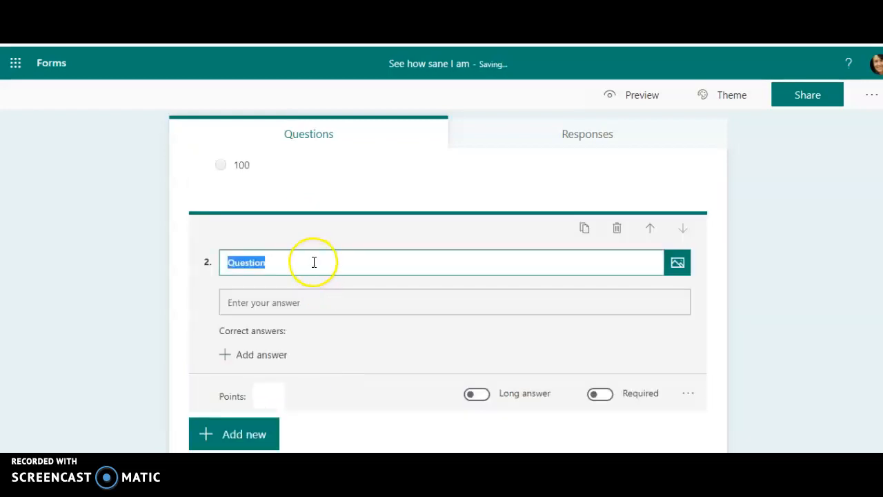
{"action": "type", "text": "What is the name of our school"}
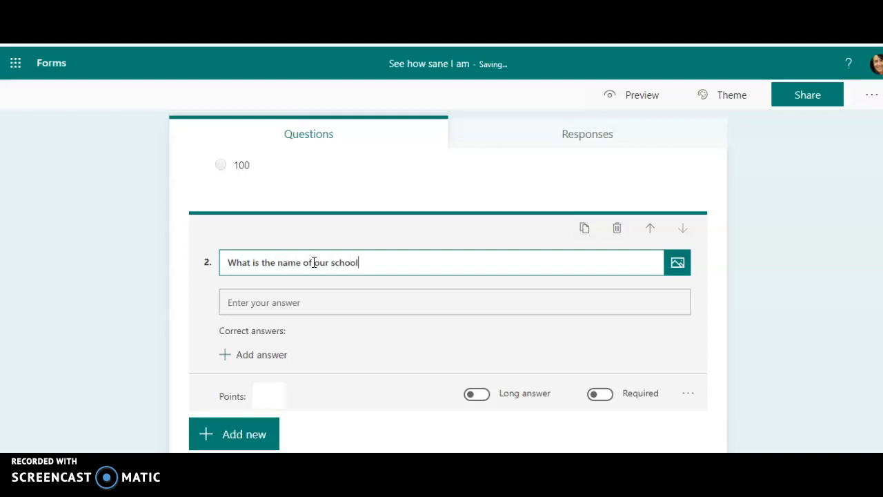
{"action": "left_click", "coordinate": [288, 301]}
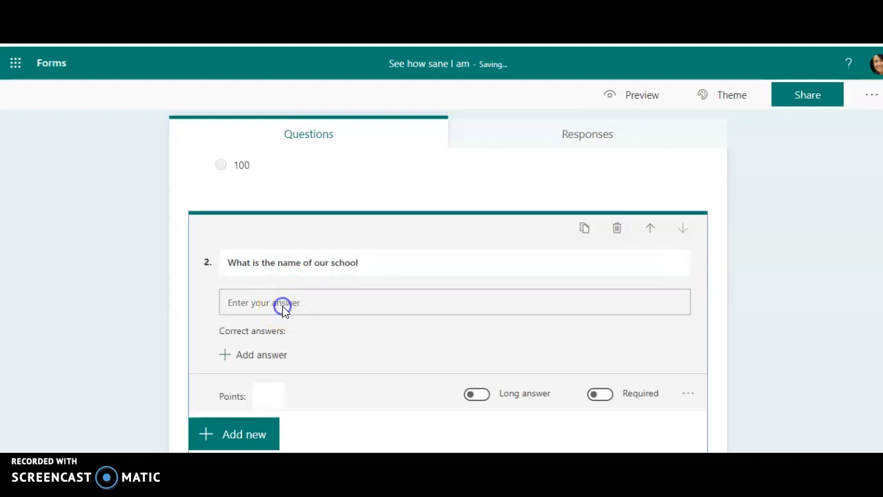
Add "Maritzburg College" as the correct answer to the school name question and set its points to 1
{"action": "left_click", "coordinate": [247, 354]}
{"action": "type", "text": "Man"}
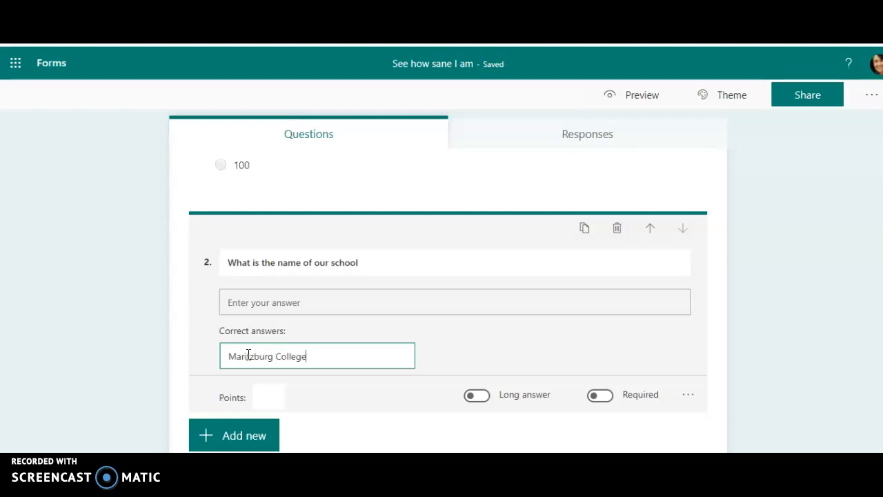
{"action": "left_click", "coordinate": [239, 399]}
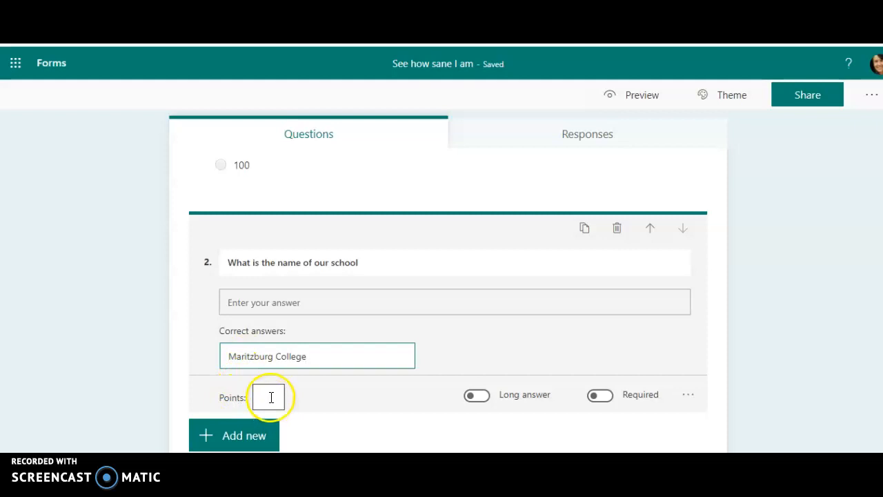
{"action": "left_click", "coordinate": [270, 398]}
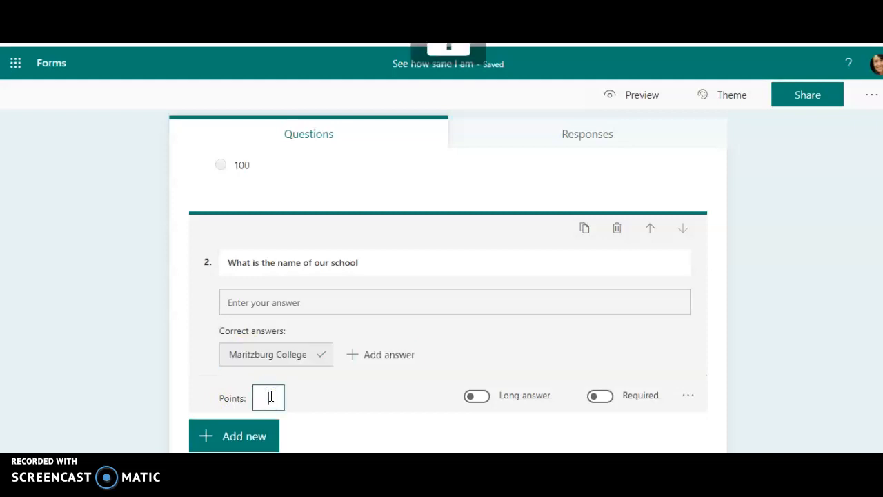
{"action": "type", "text": "1"}
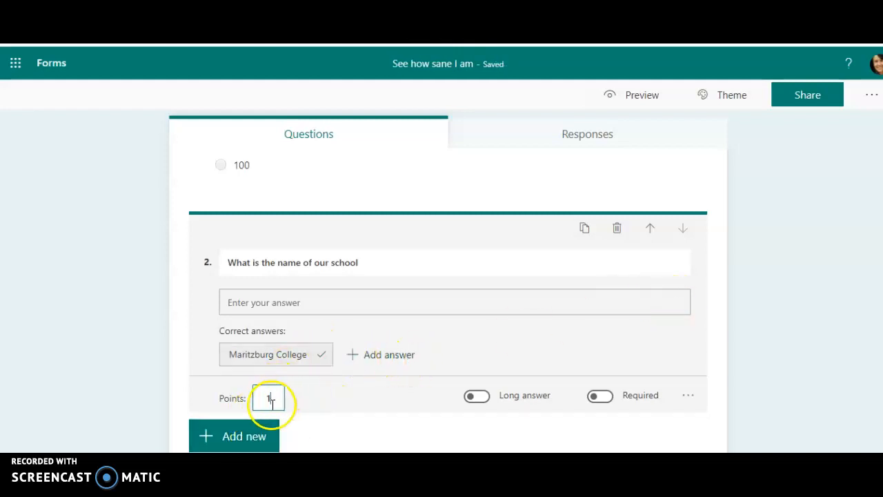
Add a new Choice question as question 3 of the quiz
{"action": "left_click", "coordinate": [223, 441]}
{"action": "left_click", "coordinate": [276, 433]}
{"action": "left_click", "coordinate": [296, 396]}
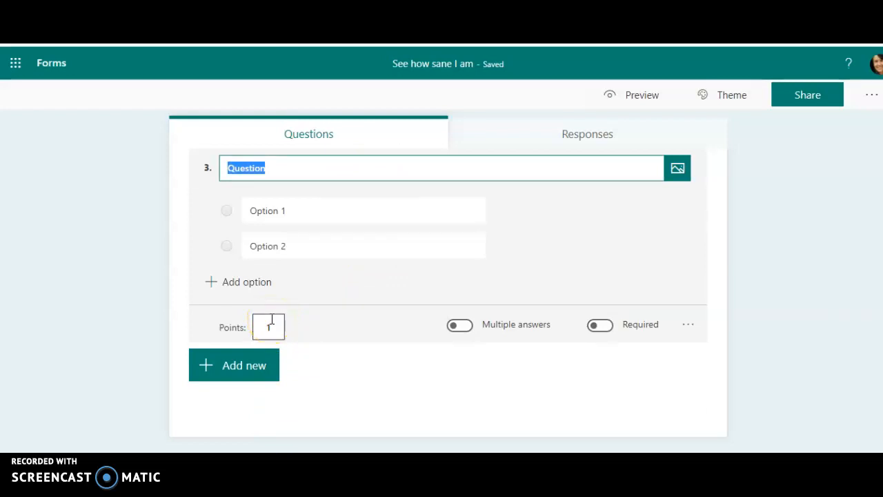
Allow multiple answers for question 3 and make it required
{"action": "left_click", "coordinate": [275, 325]}
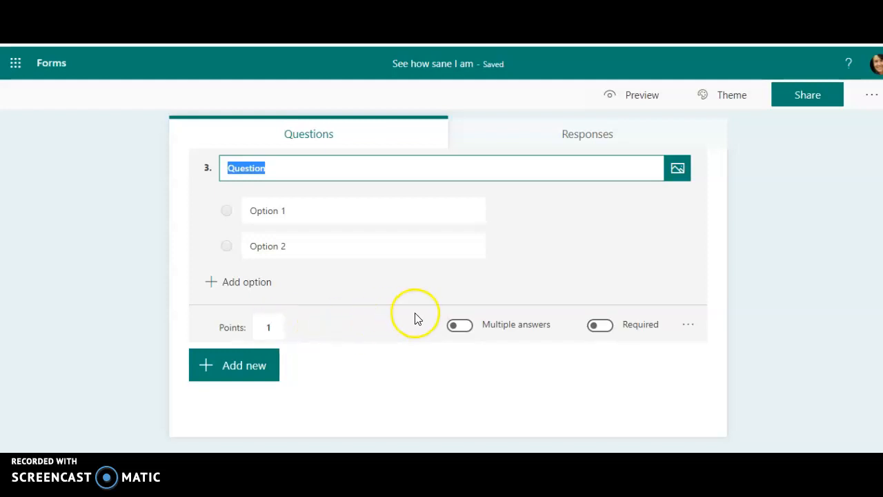
{"action": "left_click", "coordinate": [463, 326]}
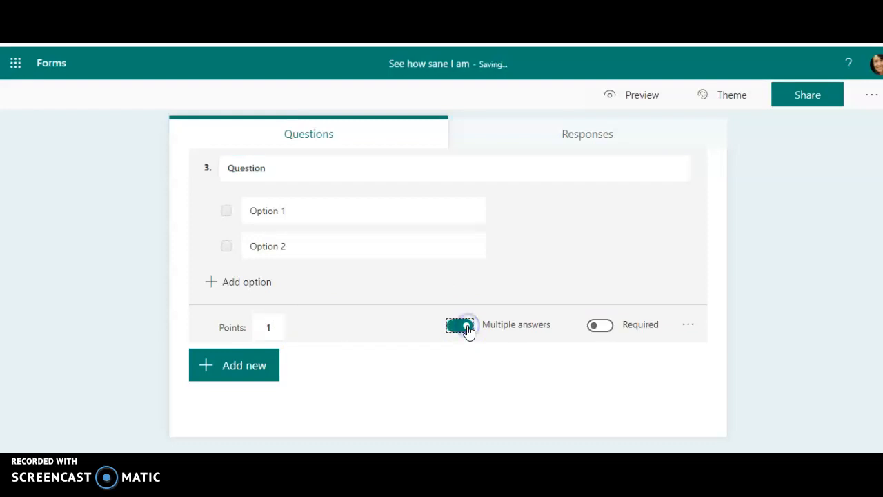
{"action": "left_click", "coordinate": [610, 329]}
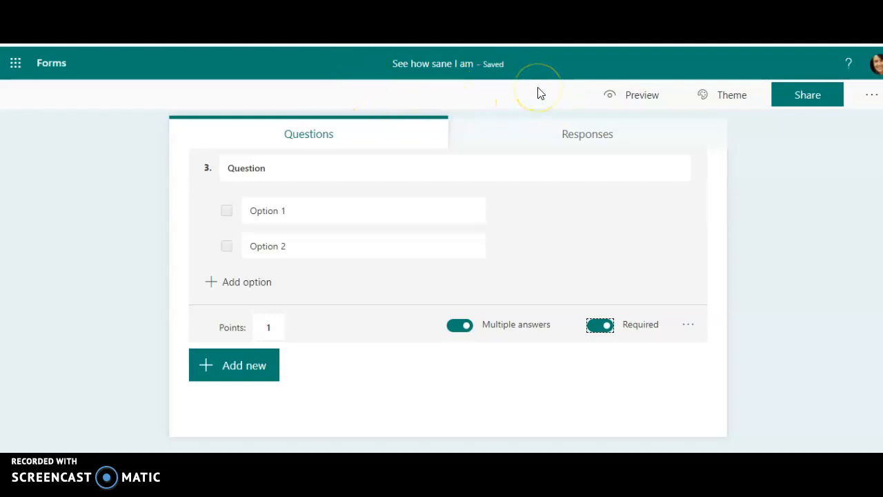
Preview the quiz, try the "35 days" answer to the lockdown question, and return to editing
{"action": "left_click", "coordinate": [648, 97]}
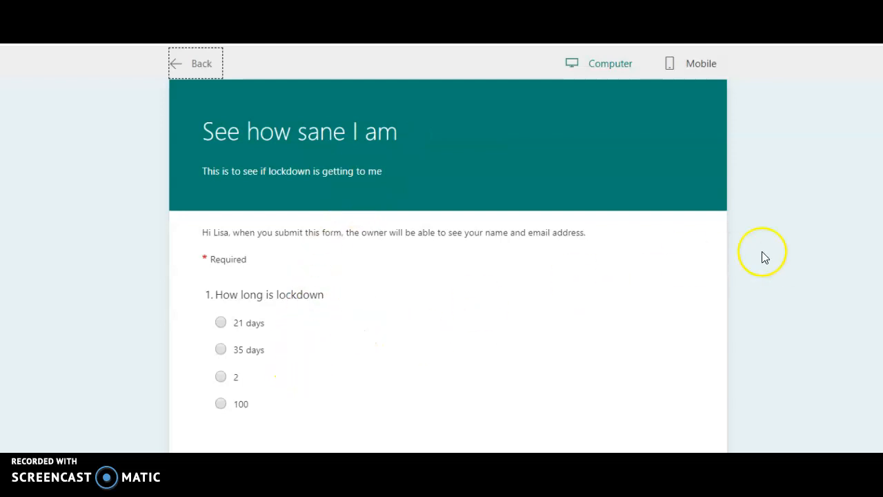
{"action": "scroll", "coordinate": [448, 262], "scroll_direction": "down", "scroll_amount": 2}
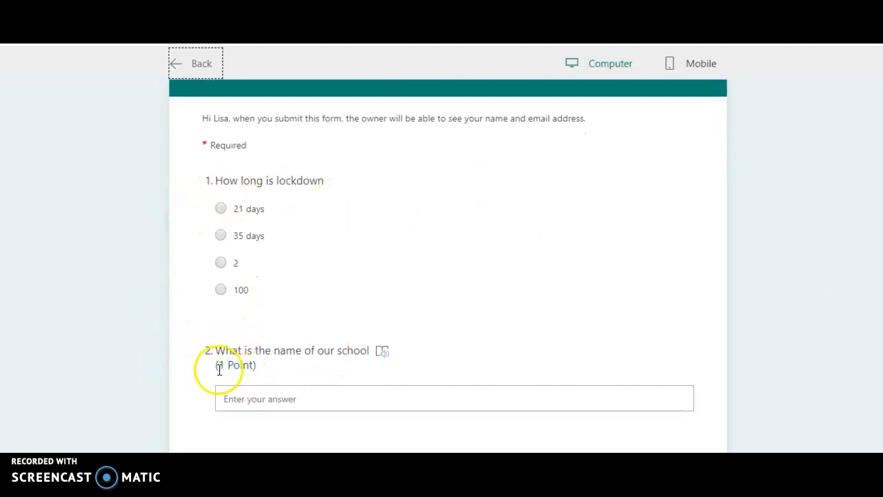
{"action": "left_click", "coordinate": [342, 243]}
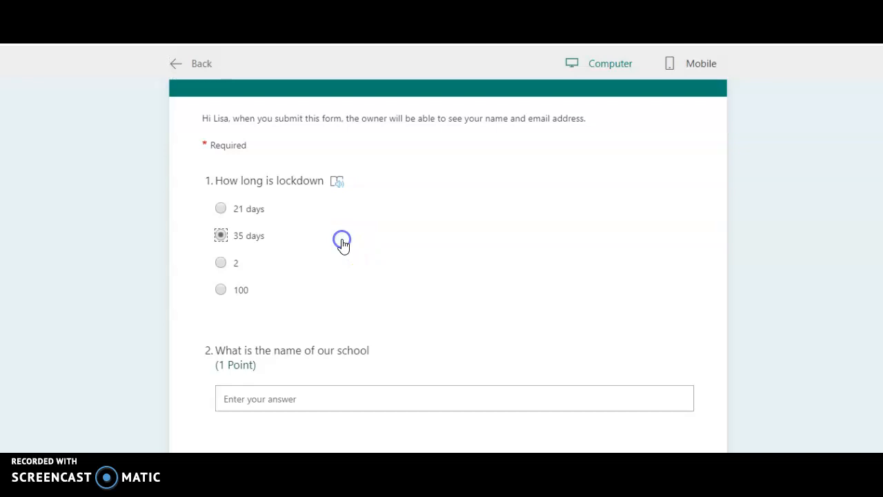
{"action": "left_click", "coordinate": [221, 235]}
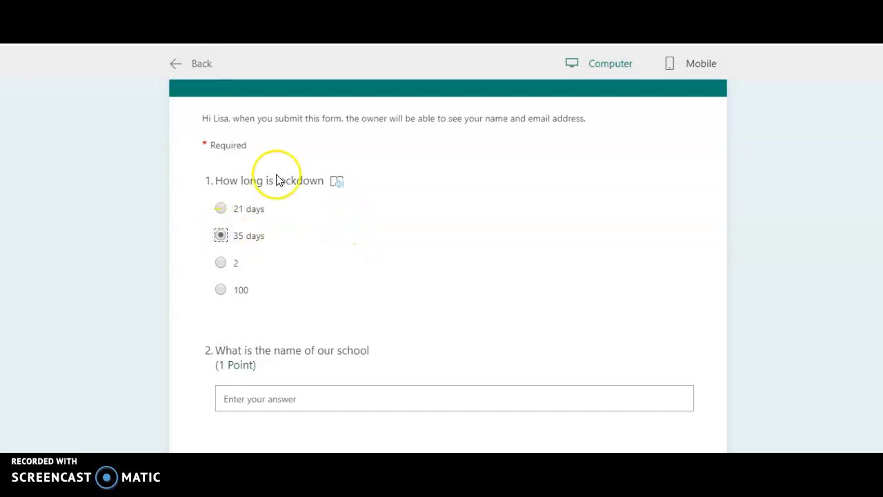
{"action": "left_click", "coordinate": [201, 64]}
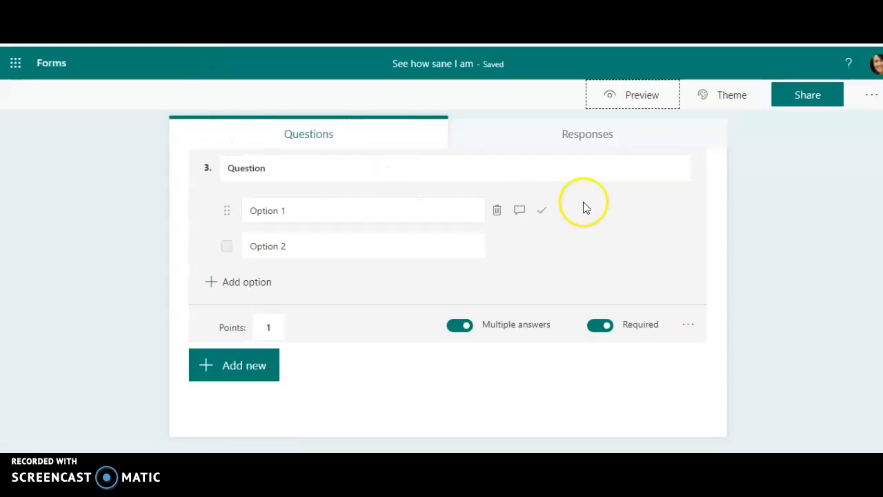
Examine the lockdown question's answer options, correct answer and feedback message by reopening it in the editor
{"action": "scroll", "coordinate": [448, 276], "scroll_direction": "up", "scroll_amount": 7}
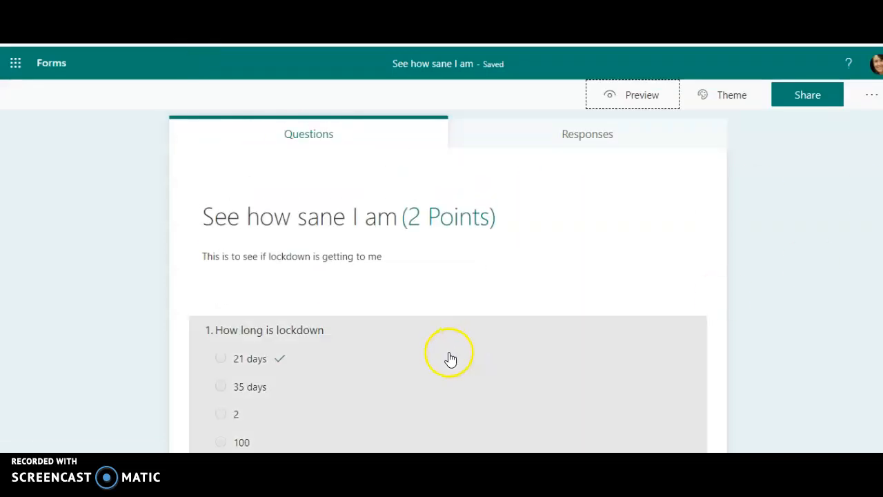
{"action": "left_click", "coordinate": [448, 355]}
{"action": "left_click", "coordinate": [243, 388]}
{"action": "left_click", "coordinate": [601, 365]}
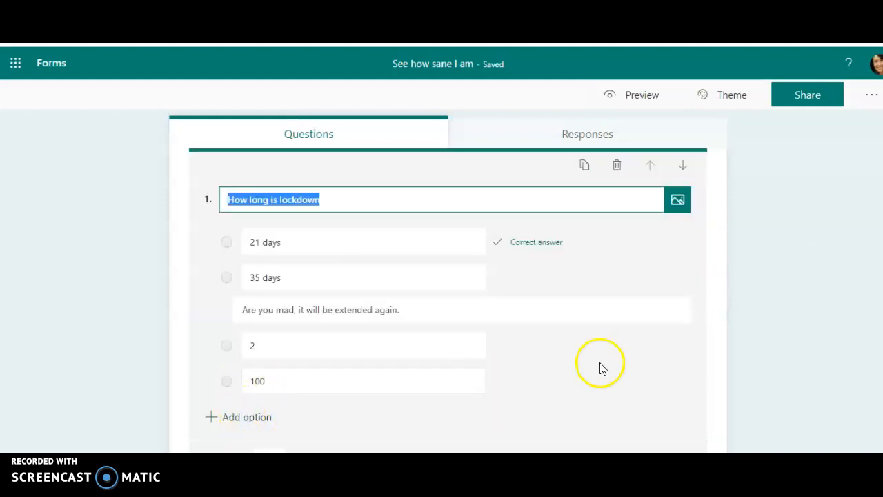
{"action": "left_click", "coordinate": [793, 266]}
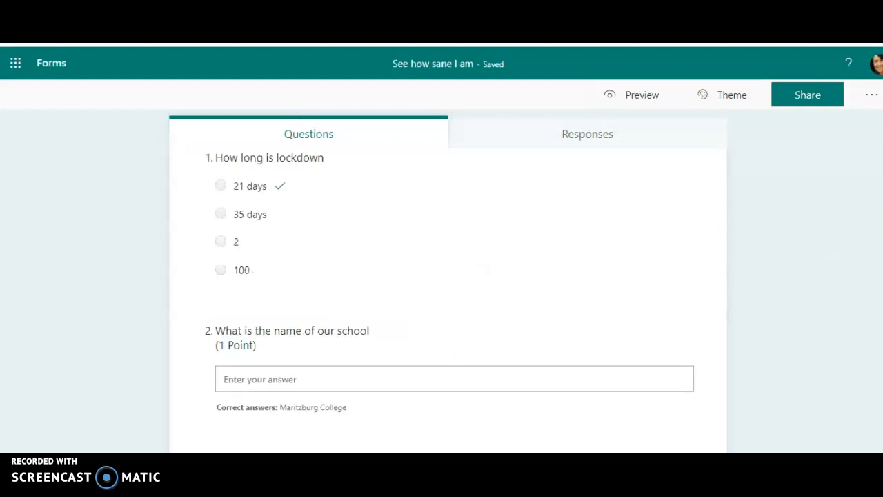
{"action": "left_click", "coordinate": [516, 263]}
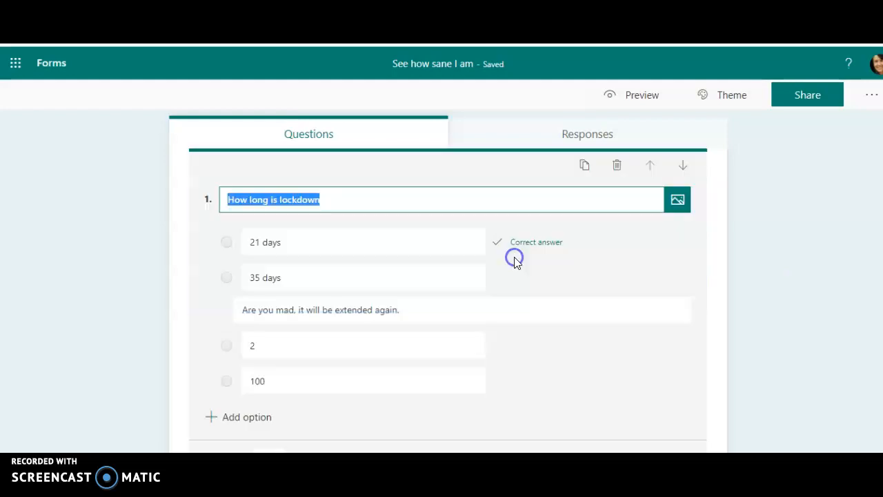
{"action": "left_click", "coordinate": [822, 284]}
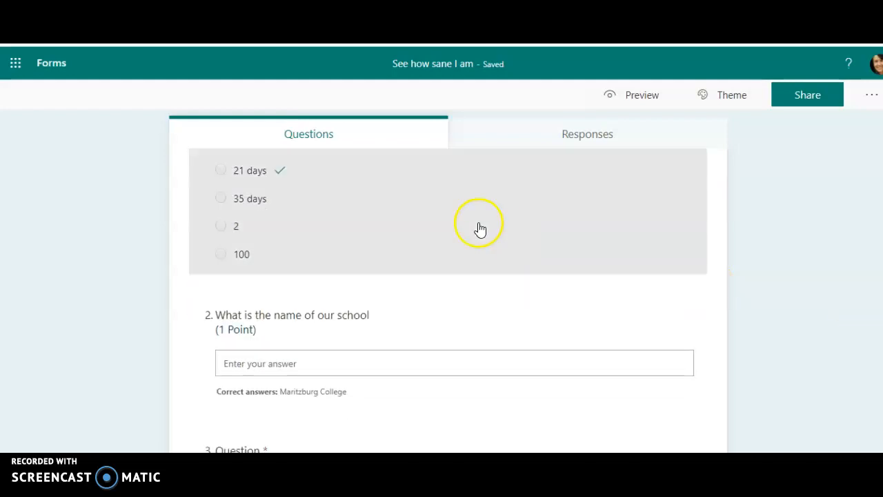
{"action": "left_click", "coordinate": [480, 229]}
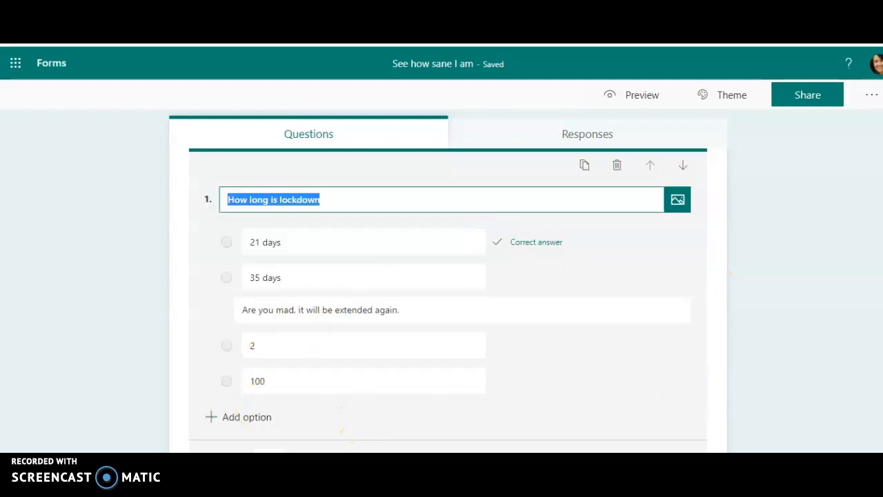
{"action": "left_click", "coordinate": [793, 282]}
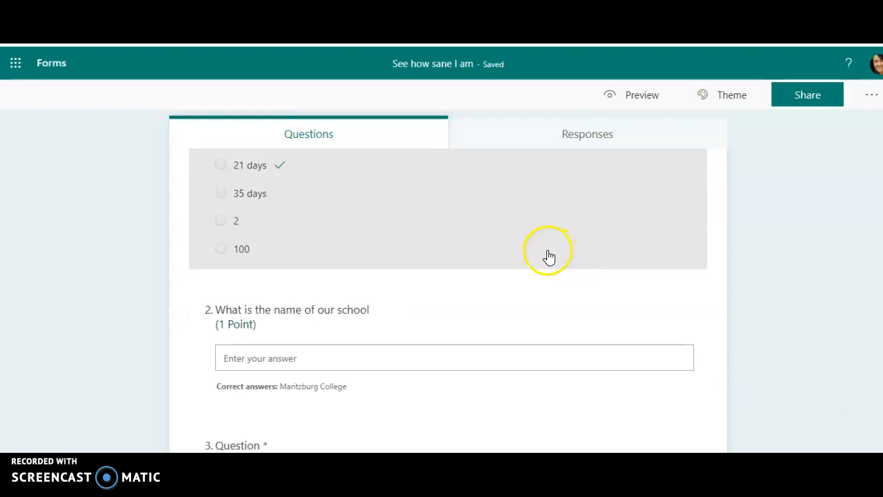
{"action": "left_click", "coordinate": [548, 254]}
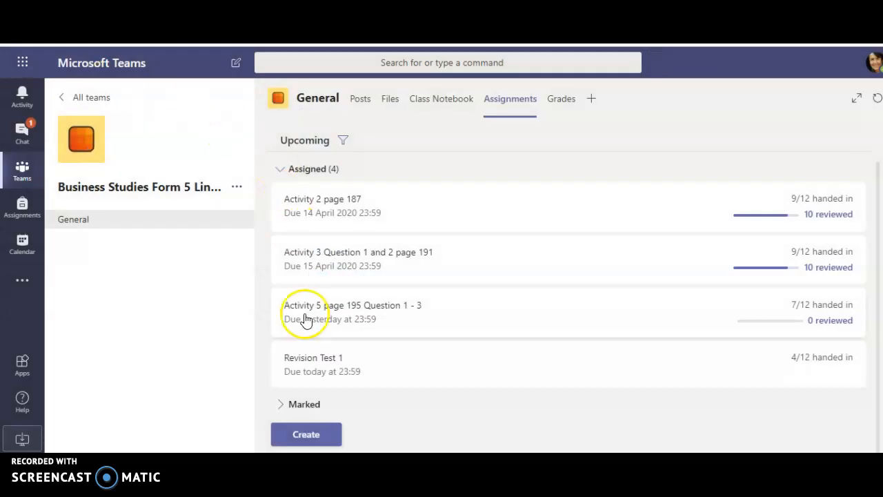
In Microsoft Teams, create a new quiz assignment for the class from the "See how sane I am" form
{"action": "left_click", "coordinate": [312, 434]}
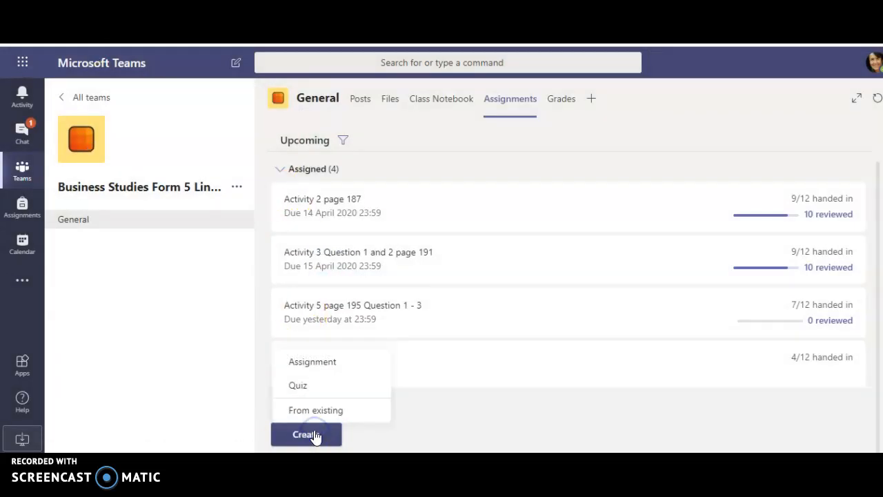
{"action": "left_click", "coordinate": [297, 388]}
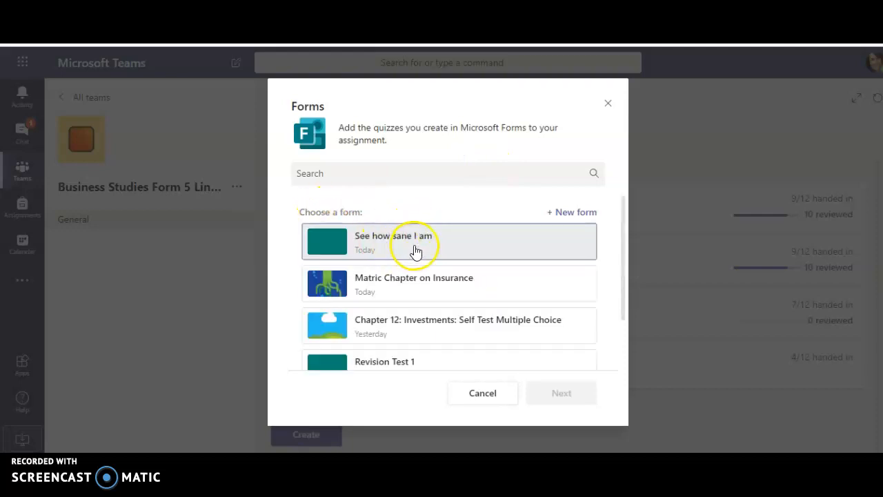
{"action": "left_click", "coordinate": [415, 253]}
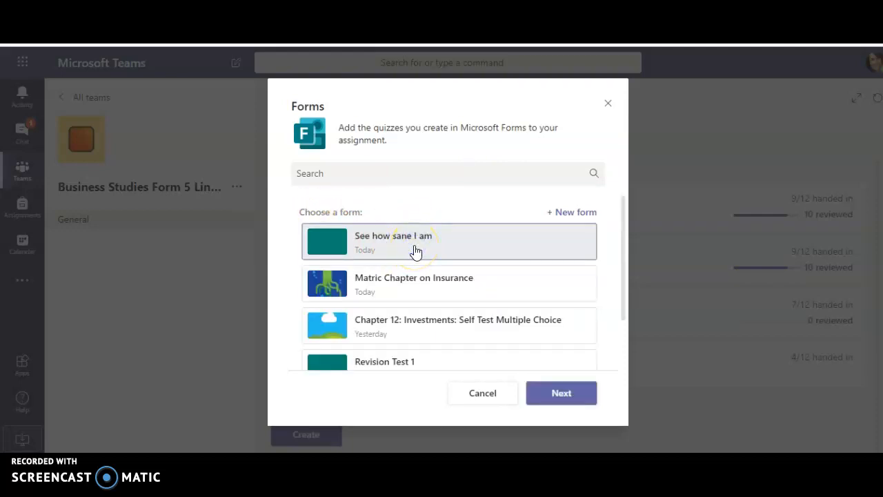
{"action": "left_click", "coordinate": [570, 393]}
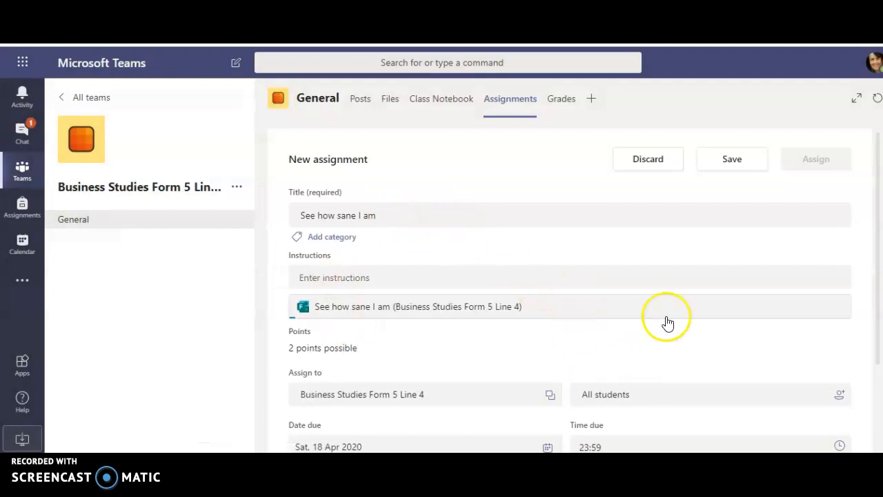
{"action": "left_click", "coordinate": [757, 168]}
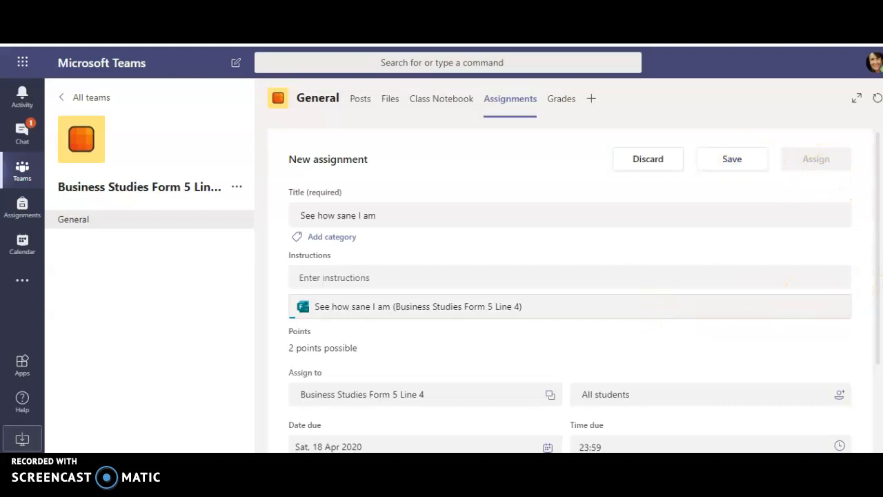
Schedule the quiz assignment to be posted on Fri, 1 May 2020 in its timeline
{"action": "left_click_drag", "start_coordinate": [876, 290], "coordinate": [876, 371]}
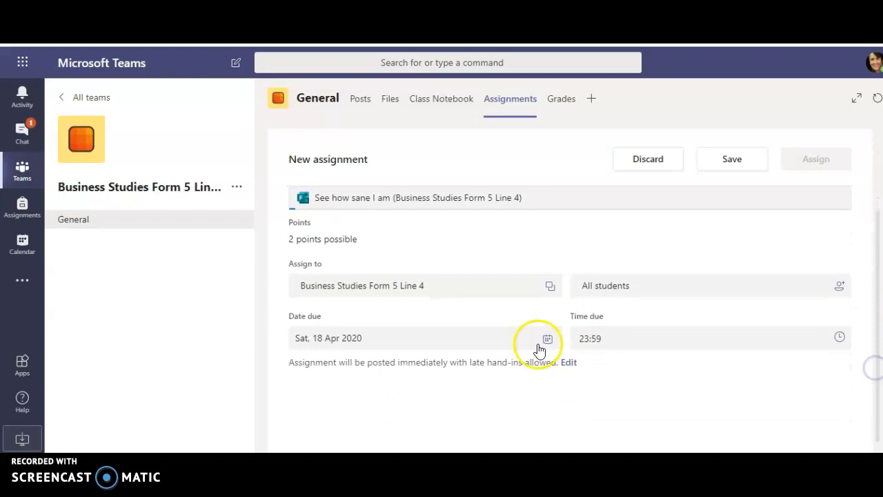
{"action": "left_click", "coordinate": [569, 364]}
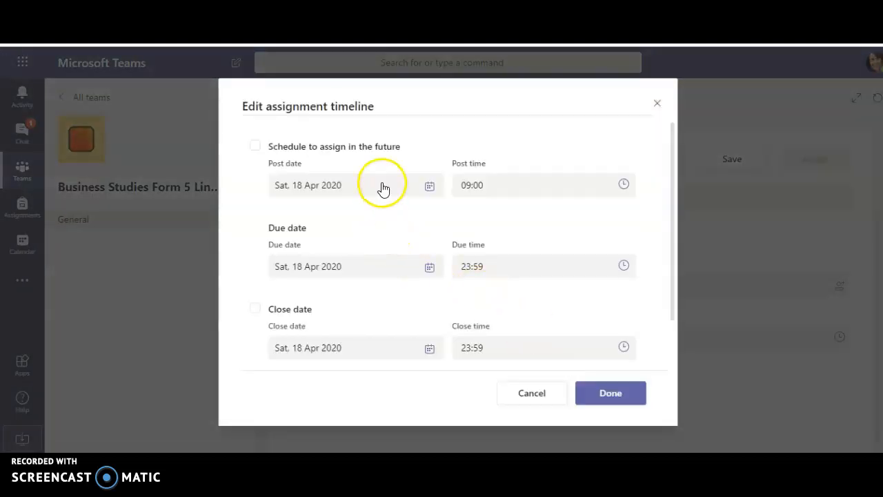
{"action": "left_click", "coordinate": [429, 186]}
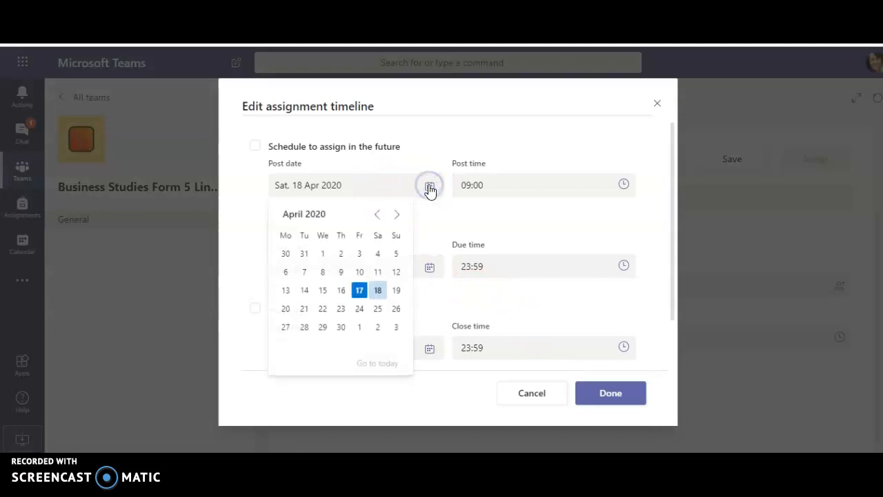
{"action": "left_click", "coordinate": [358, 329]}
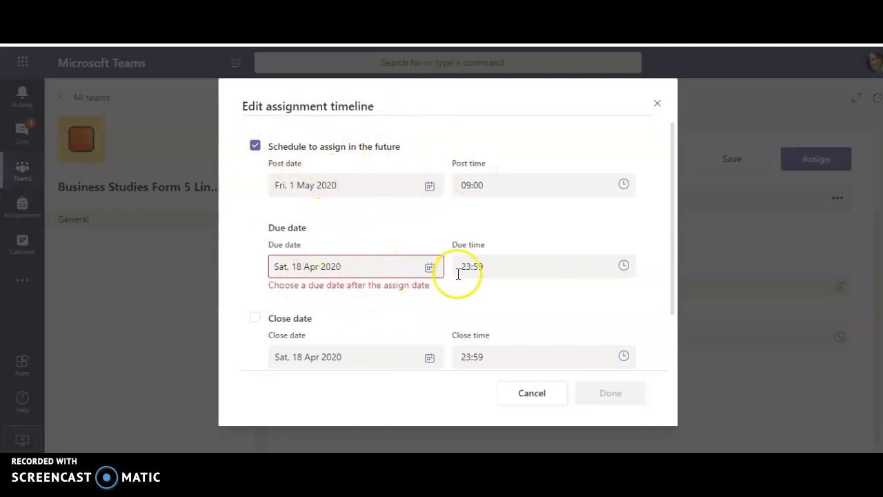
Set the due date to Fri, 1 May 2020, accept the timeline and assign the quiz
{"action": "left_click", "coordinate": [429, 268]}
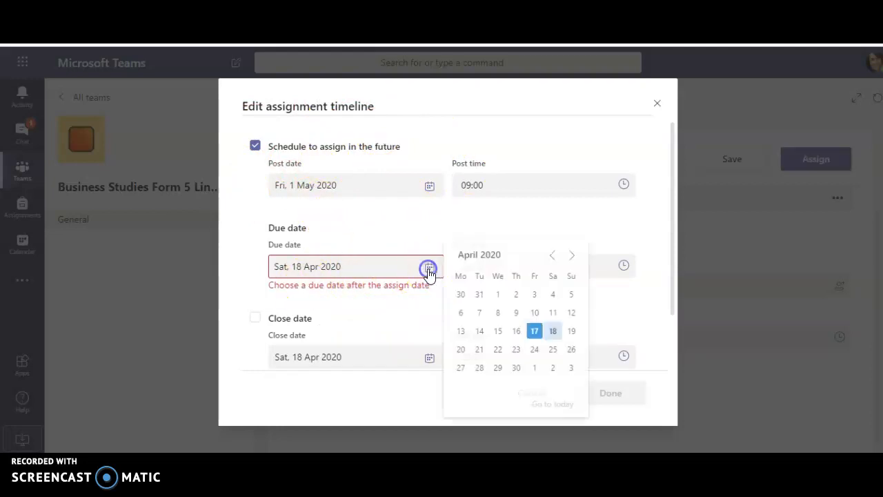
{"action": "left_click", "coordinate": [533, 372]}
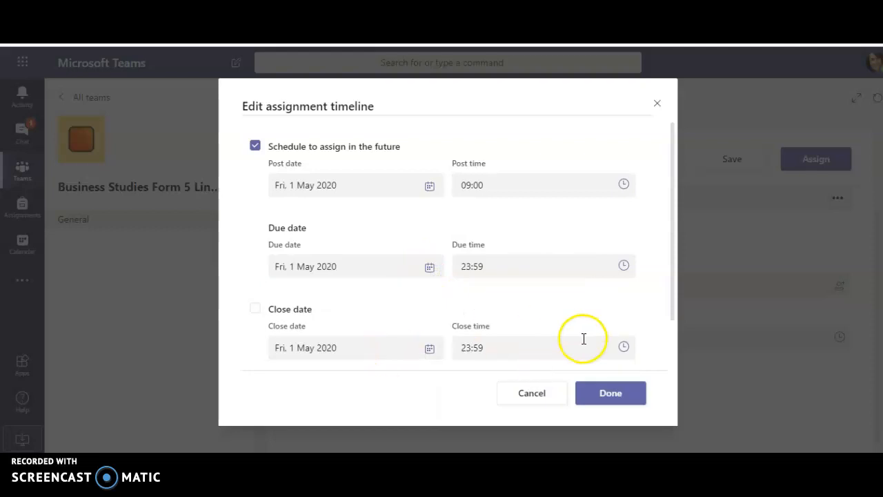
{"action": "left_click", "coordinate": [623, 402]}
{"action": "left_click", "coordinate": [808, 161]}
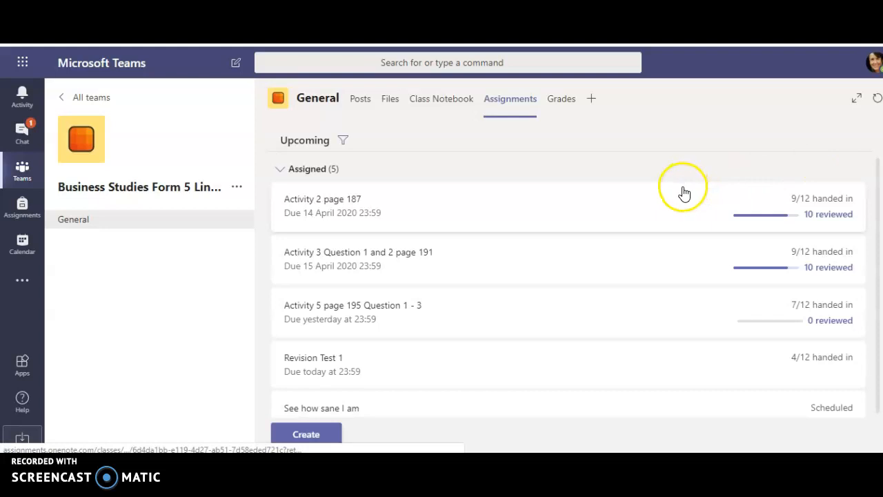
Open the Revision Test 1 assignment and review the auto-graded answers in one student's handed-in test
{"action": "left_click", "coordinate": [608, 365]}
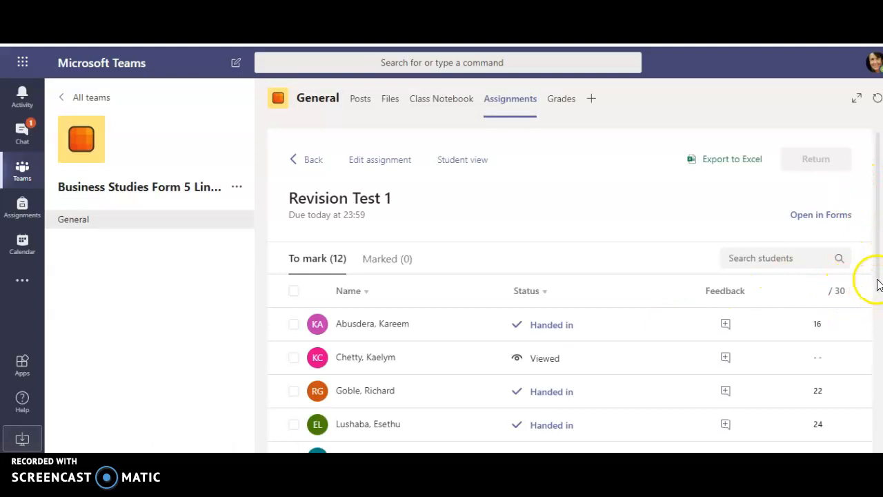
{"action": "left_click_drag", "start_coordinate": [877, 280], "coordinate": [876, 331]}
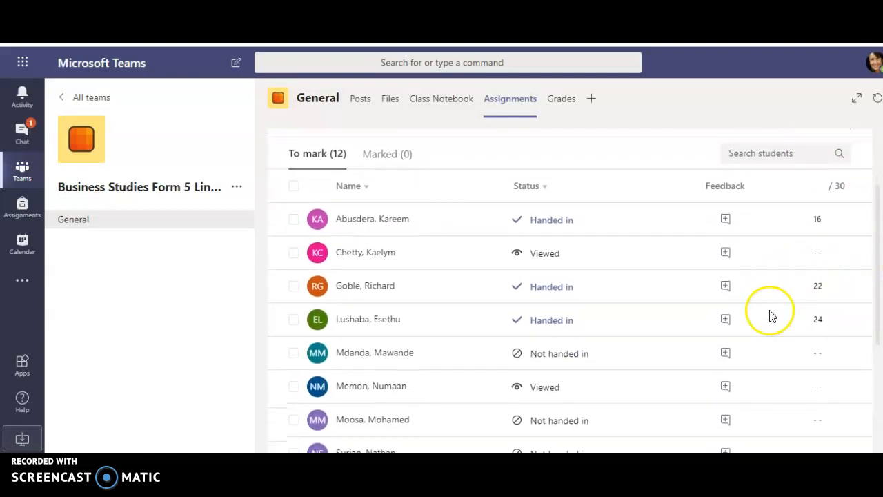
{"action": "left_click", "coordinate": [467, 293]}
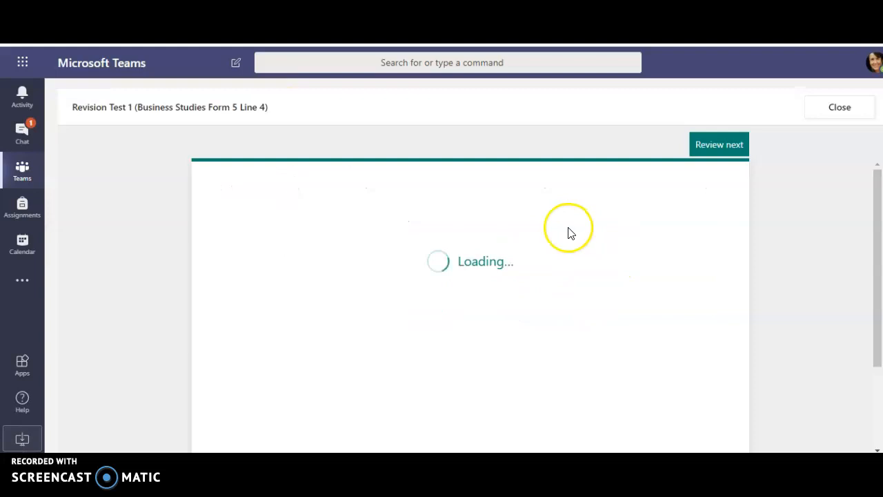
{"action": "left_click_drag", "start_coordinate": [877, 184], "coordinate": [877, 272]}
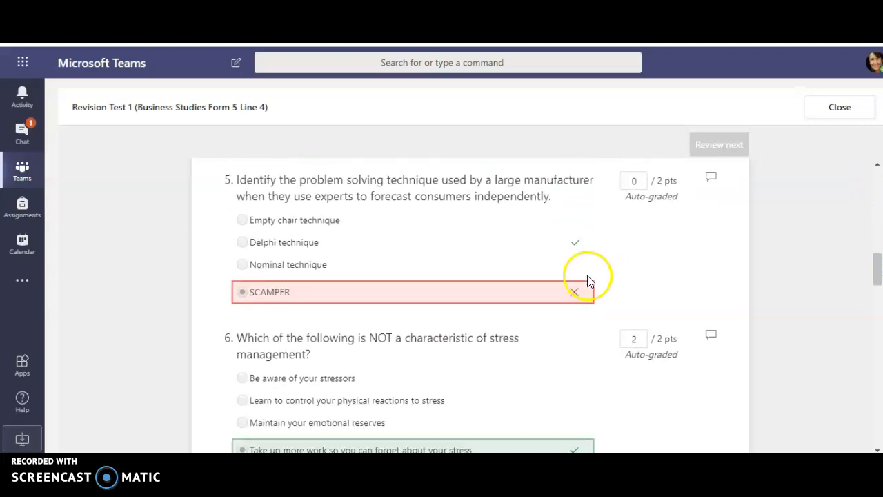